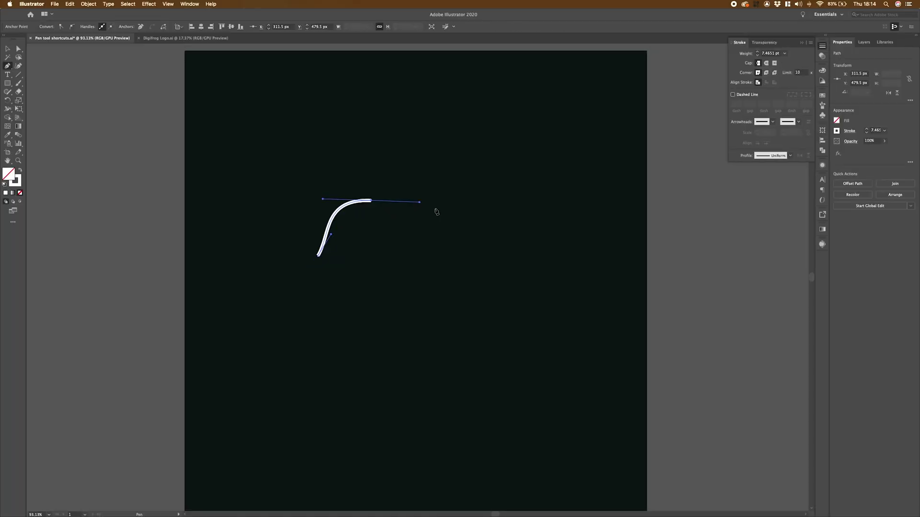
# Drag out two smooth anchors with the Pen tool to sketch a curved white path
pyautogui.moveTo(452, 232); pyautogui.dragTo(514, 221)
pyautogui.moveTo(523, 167)
pyautogui.mouseDown()
pyautogui.moveTo(461, 135)
pyautogui.moveTo(403, 180)
pyautogui.mouseUp()
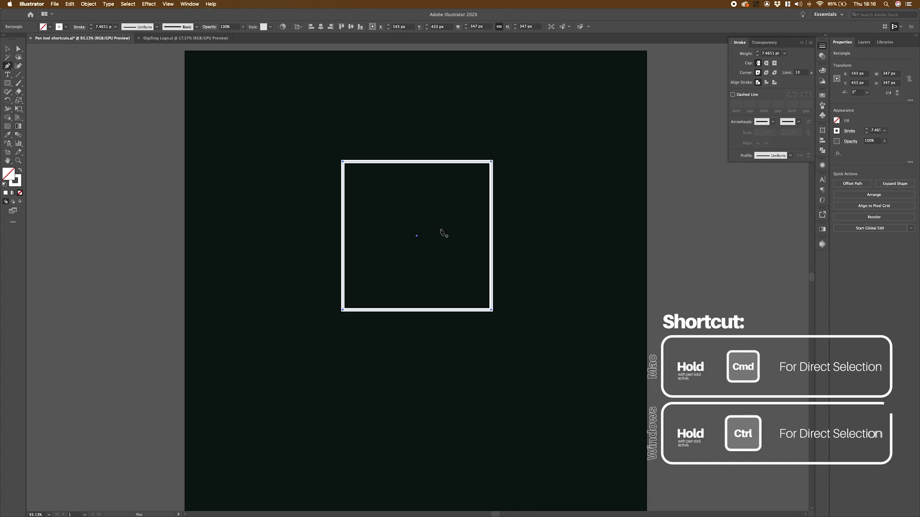
# Holding Cmd for Direct Selection, move the square up-left and pull its right side outward to skew it
pyautogui.press('super')
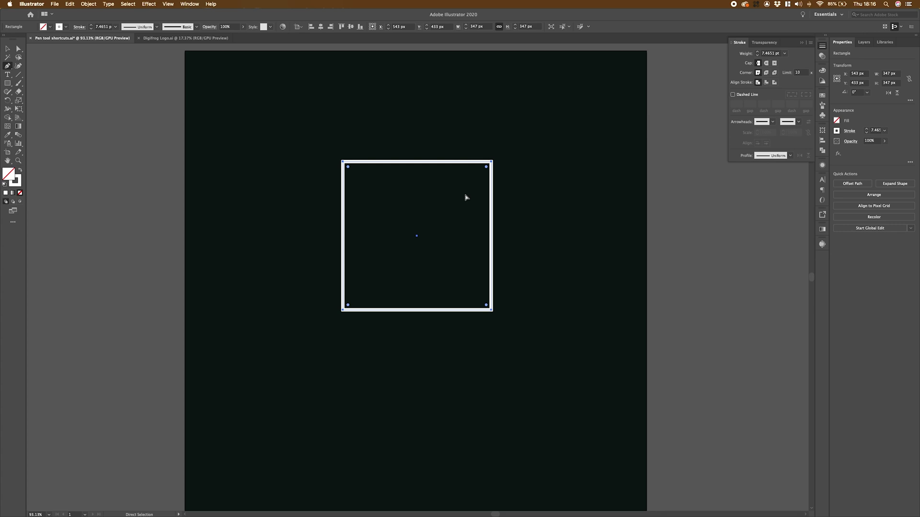
pyautogui.moveTo(491, 161); pyautogui.dragTo(464, 126)
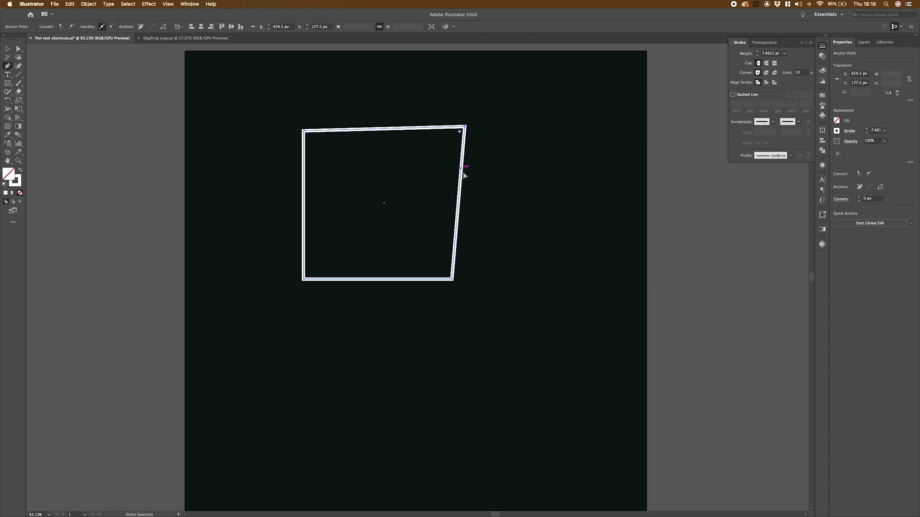
pyautogui.moveTo(460, 194); pyautogui.dragTo(485, 184)
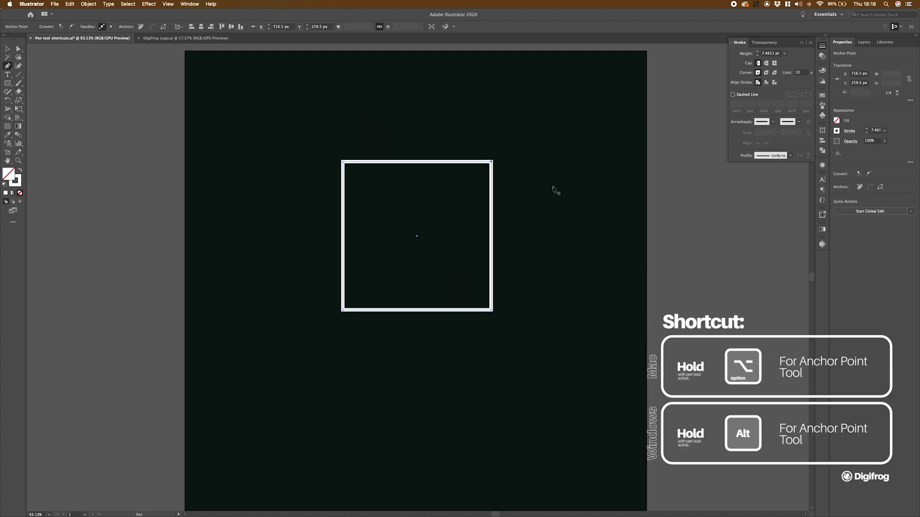
# With Option held, curve the top-right corner, dent it, bulge the right side and arch the top edge
pyautogui.press('alt')
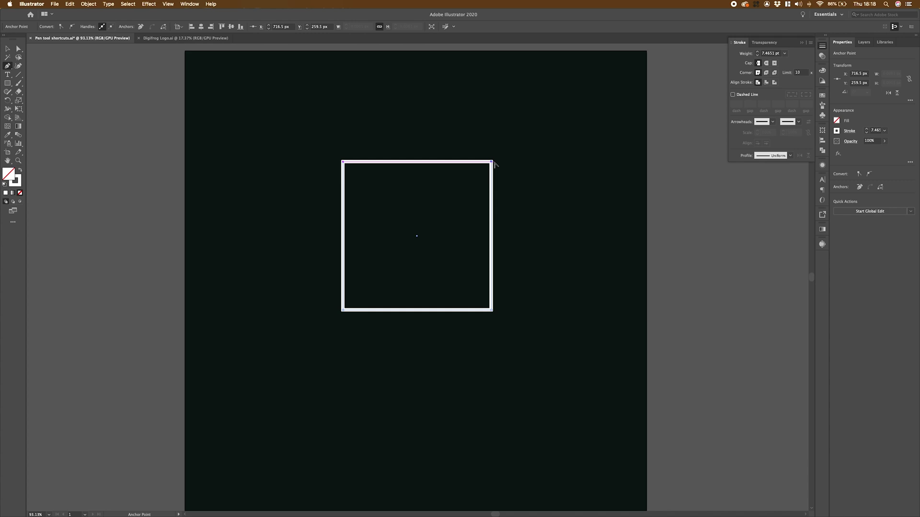
pyautogui.moveTo(491, 162); pyautogui.dragTo(547, 231)
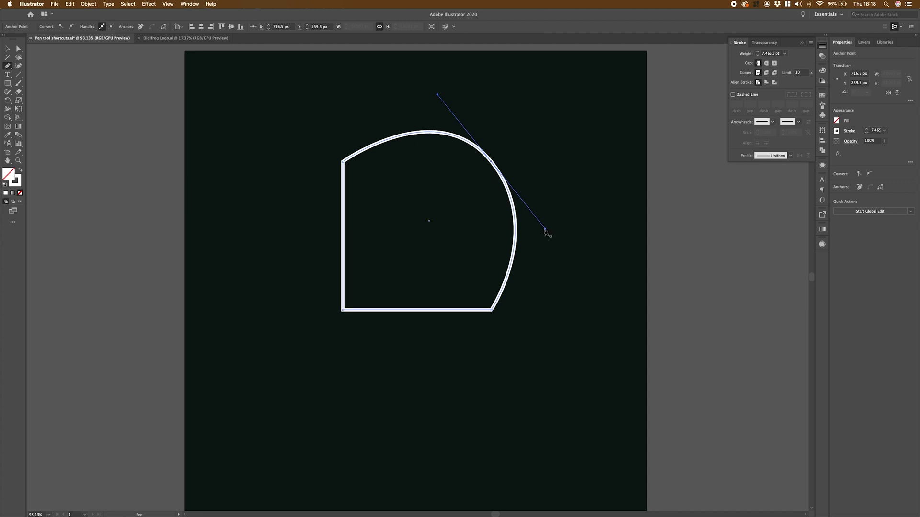
pyautogui.moveTo(547, 231); pyautogui.dragTo(631, 95)
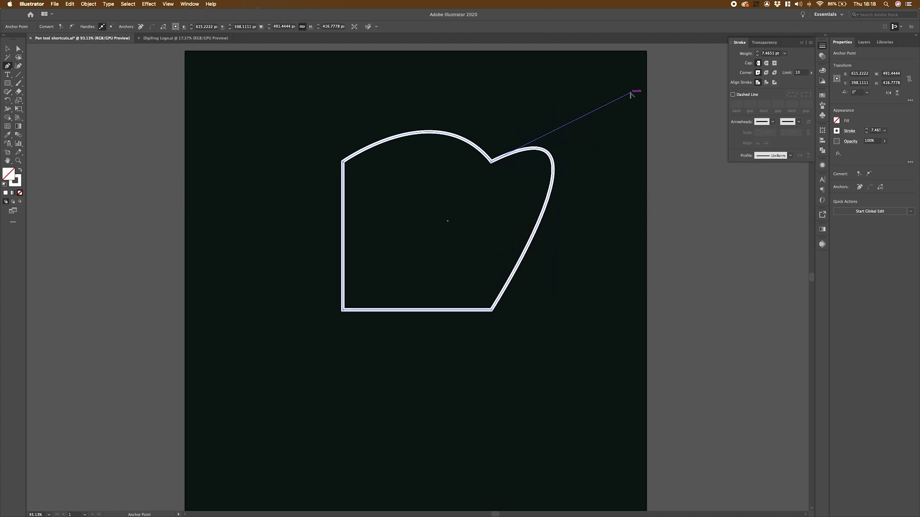
pyautogui.moveTo(631, 94); pyautogui.dragTo(600, 230)
pyautogui.moveTo(437, 97); pyautogui.dragTo(433, 275)
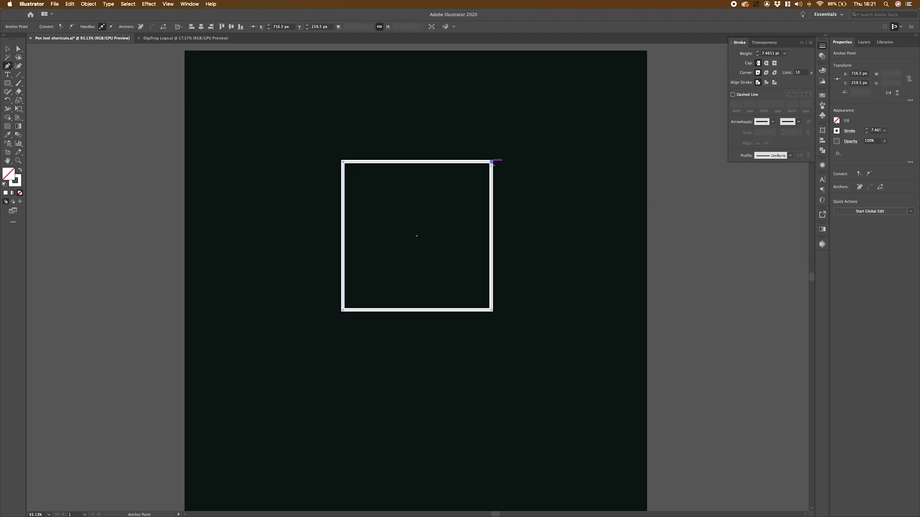
# Curve the top-right corner again, then break its handles into a sharp cusp
pyautogui.moveTo(491, 161); pyautogui.dragTo(552, 227)
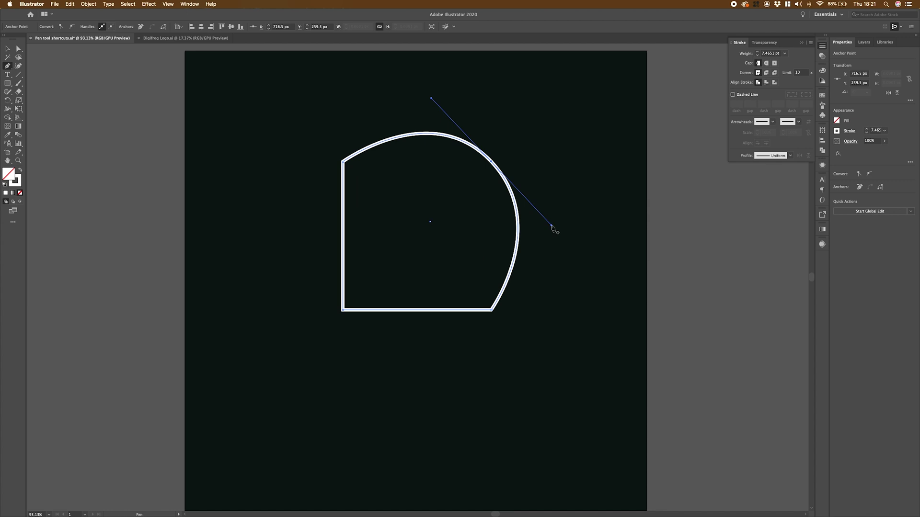
pyautogui.press('alt')
pyautogui.moveTo(551, 227); pyautogui.dragTo(591, 151)
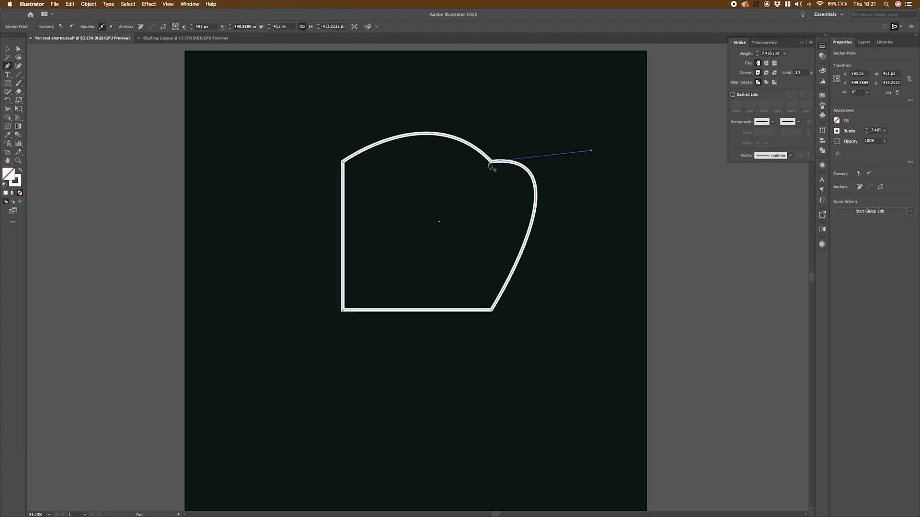
# Undo back to the plain square, then draw a smooth path arching over it and down its right side
pyautogui.press('super+z')
pyautogui.press('super+z')
pyautogui.press('super+z')
pyautogui.press('super+z')
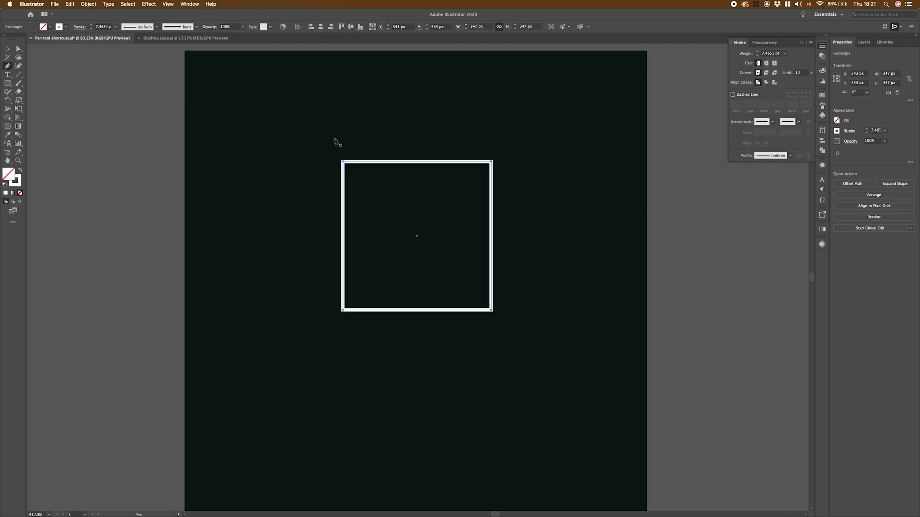
pyautogui.moveTo(306, 142); pyautogui.dragTo(326, 121)
pyautogui.moveTo(387, 101); pyautogui.dragTo(458, 108)
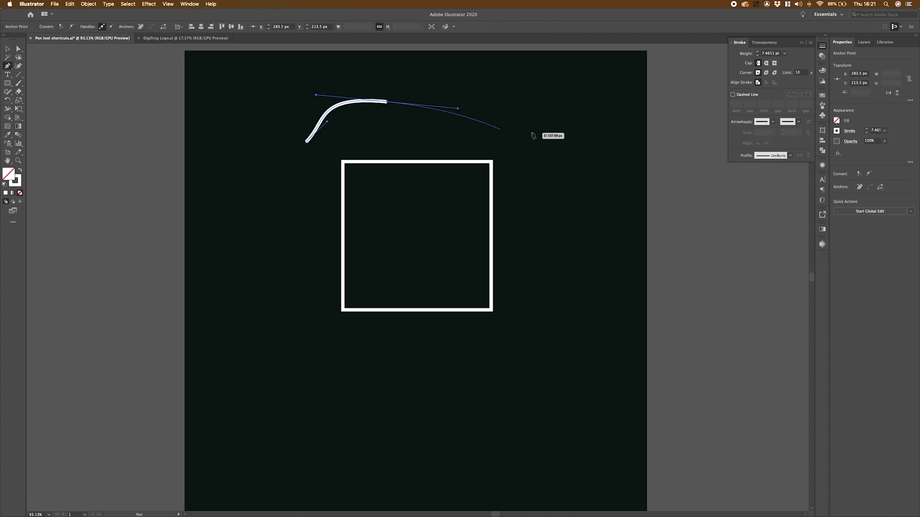
pyautogui.moveTo(538, 130); pyautogui.dragTo(563, 177)
pyautogui.moveTo(570, 220); pyautogui.dragTo(544, 258)
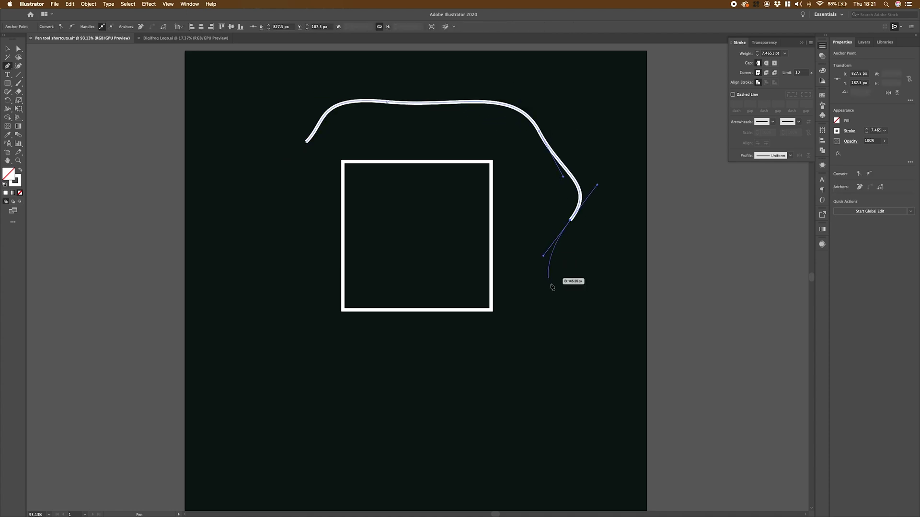
# Option-drag the end anchor's handle into a cusp and extend the path further downward
pyautogui.press('alt')
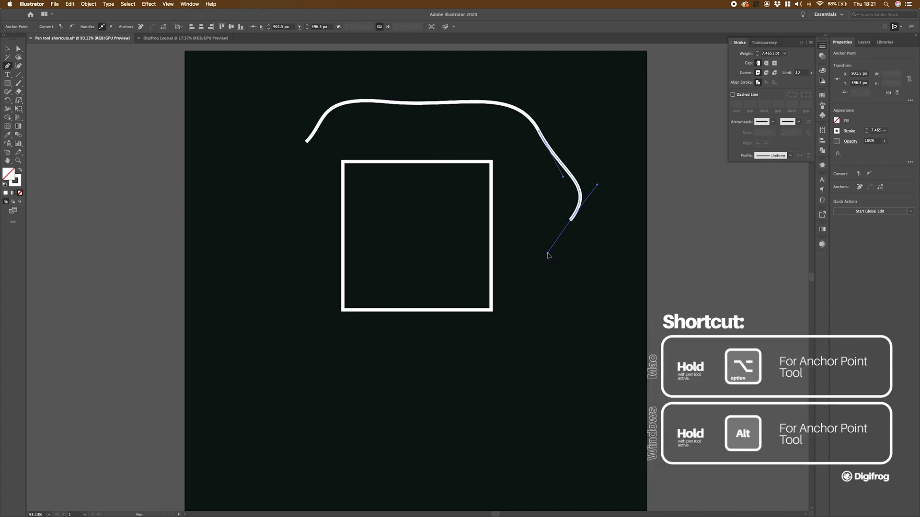
pyautogui.moveTo(546, 256); pyautogui.dragTo(614, 232)
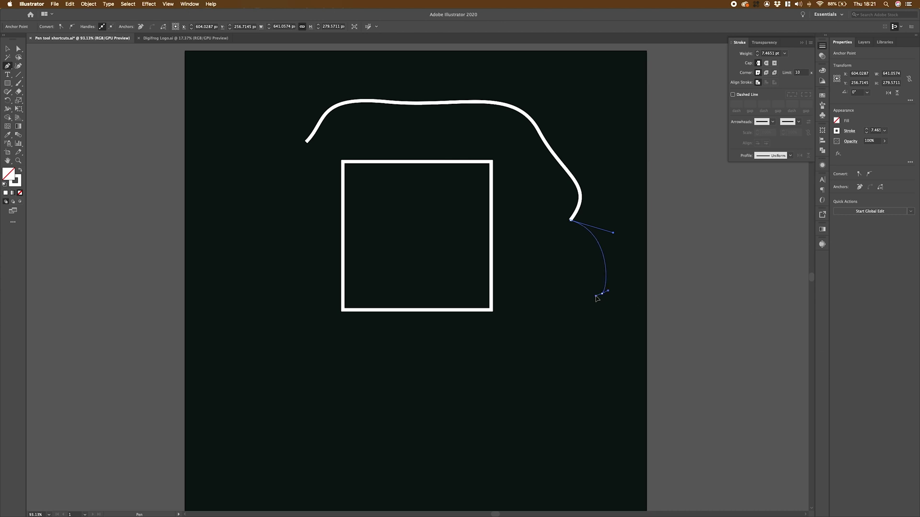
pyautogui.moveTo(603, 294); pyautogui.dragTo(576, 313)
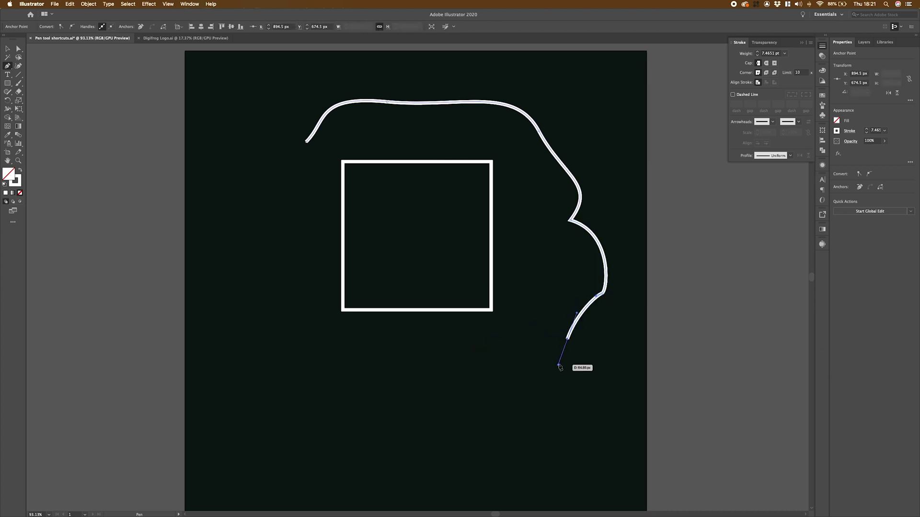
pyautogui.click(550, 232)
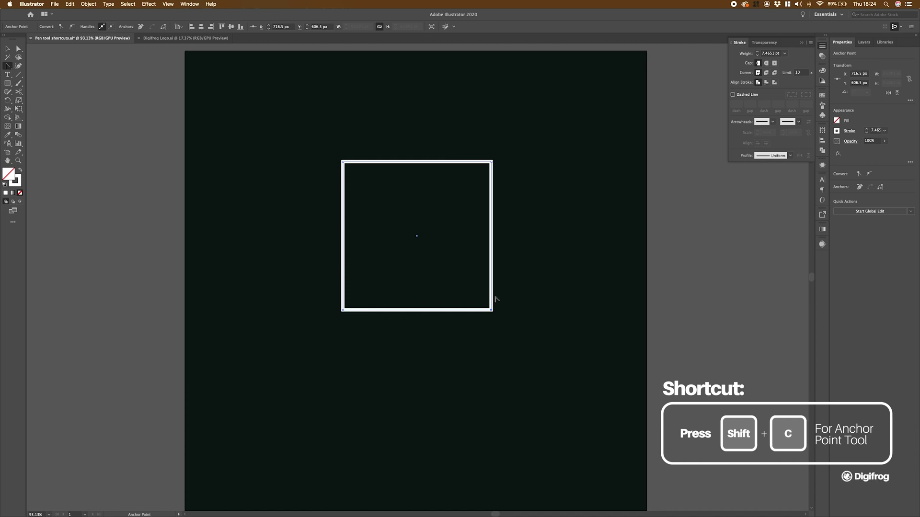
# With the Anchor Point tool, round the top-right corner, undo, round it with longer handles, then sharpen it again
pyautogui.hscroll(1, 489, 273)
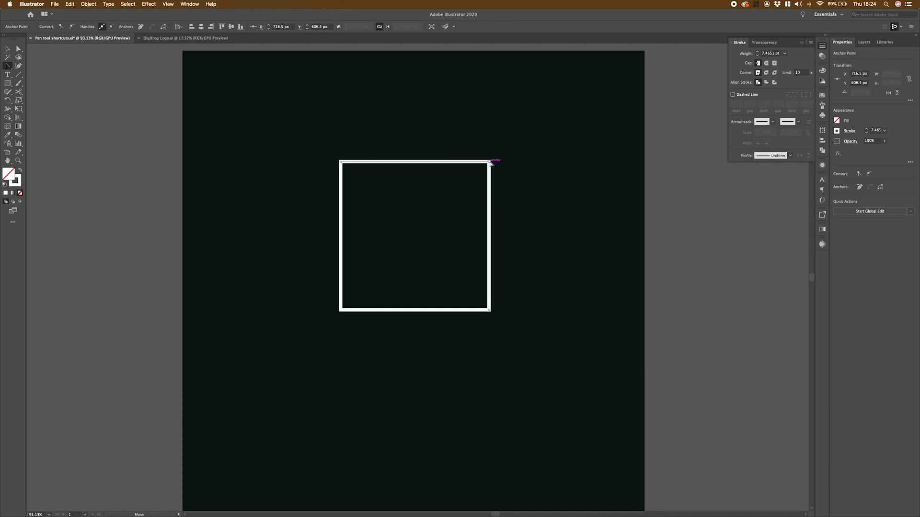
pyautogui.moveTo(489, 162); pyautogui.dragTo(530, 223)
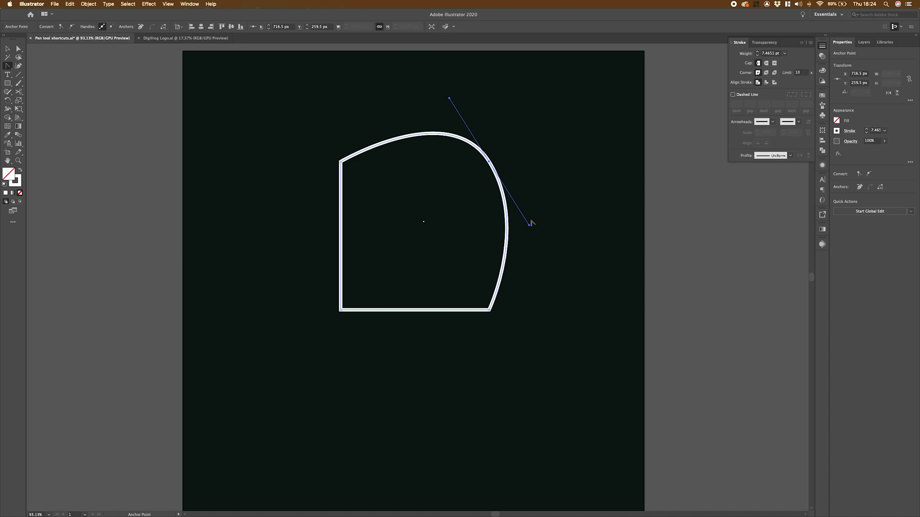
pyautogui.press('super+z')
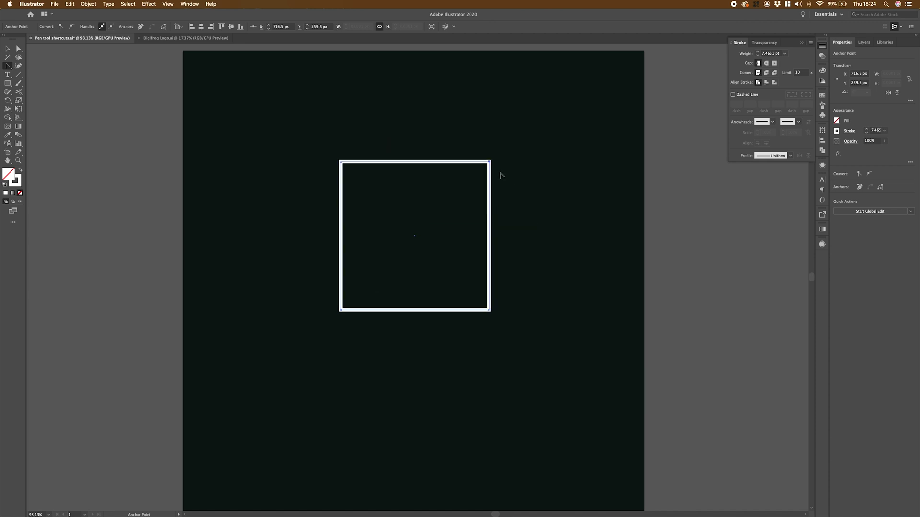
pyautogui.moveTo(489, 162); pyautogui.dragTo(559, 226)
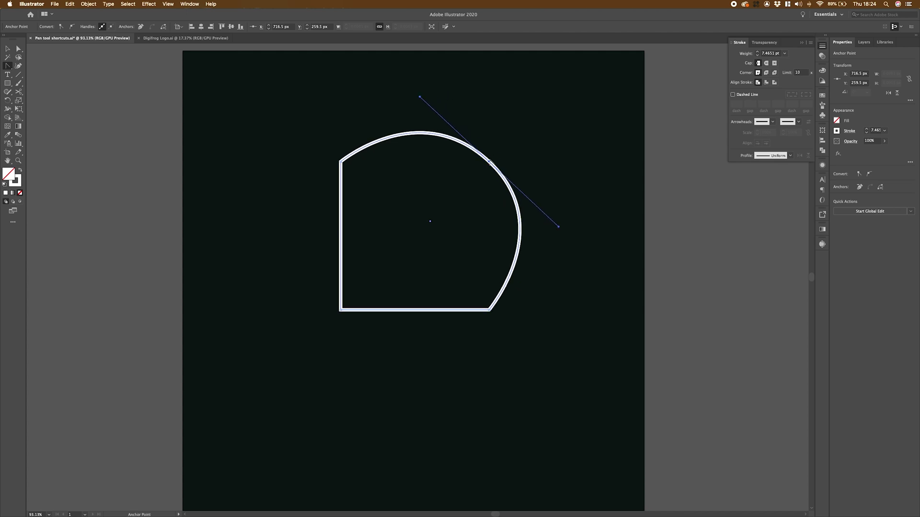
pyautogui.click(489, 162)
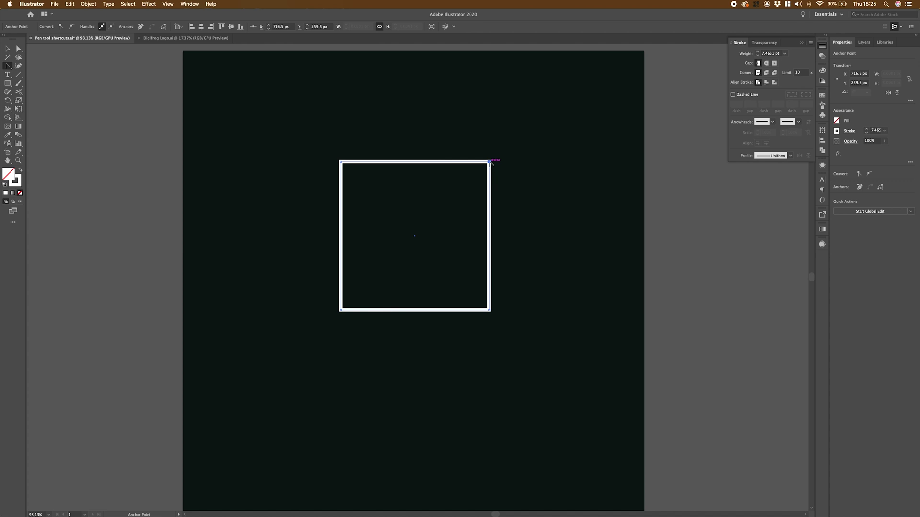
# Add two anchors on the top edge, remove one, and delete the top-left corner to leave a triangle
pyautogui.press('p')
pyautogui.press('+')
pyautogui.click(433, 161)
pyautogui.click(390, 161)
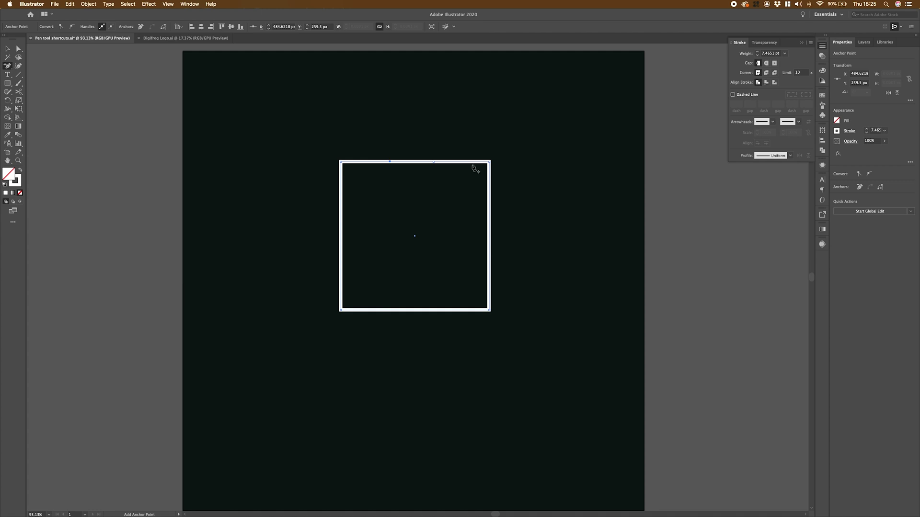
pyautogui.click(434, 164)
pyautogui.click(341, 163)
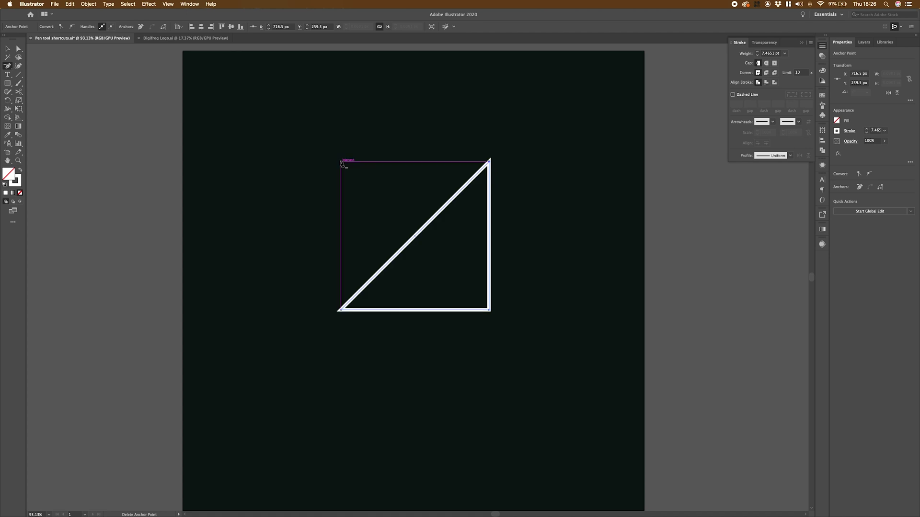